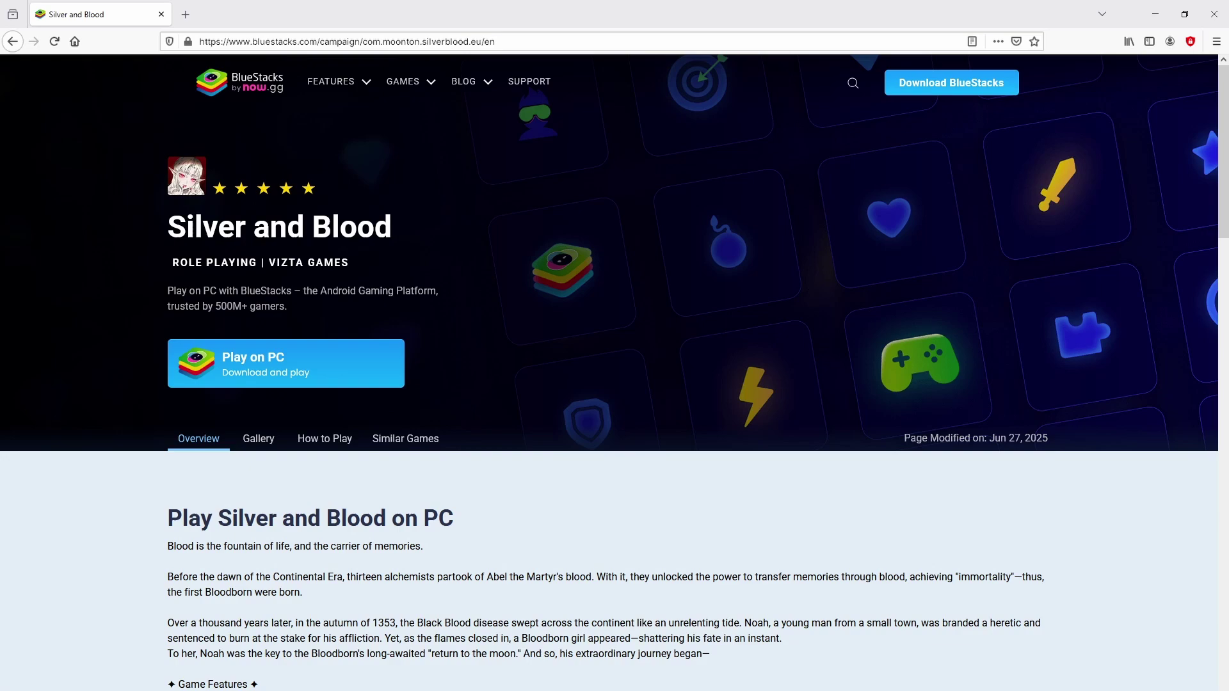
- Download the BlueStacks installer from the Silver and Blood campaign page and launch the downloaded file
scroll(615, 371, "down", 20)
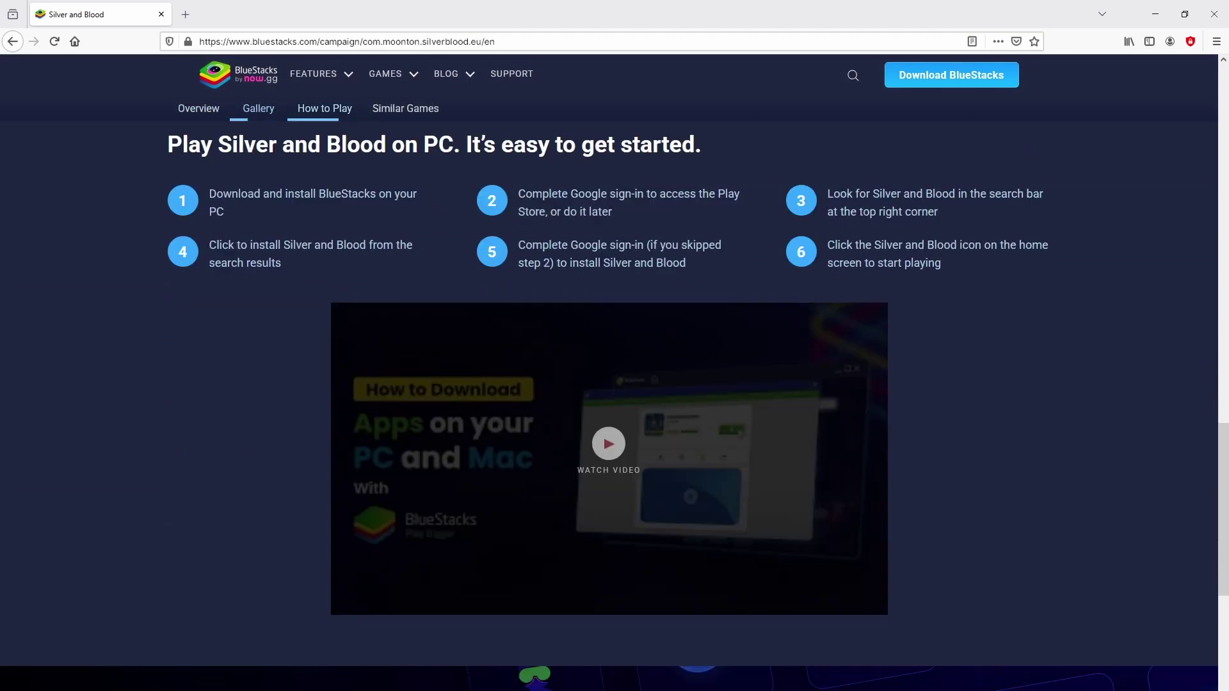
scroll(614, 371, "up", 10)
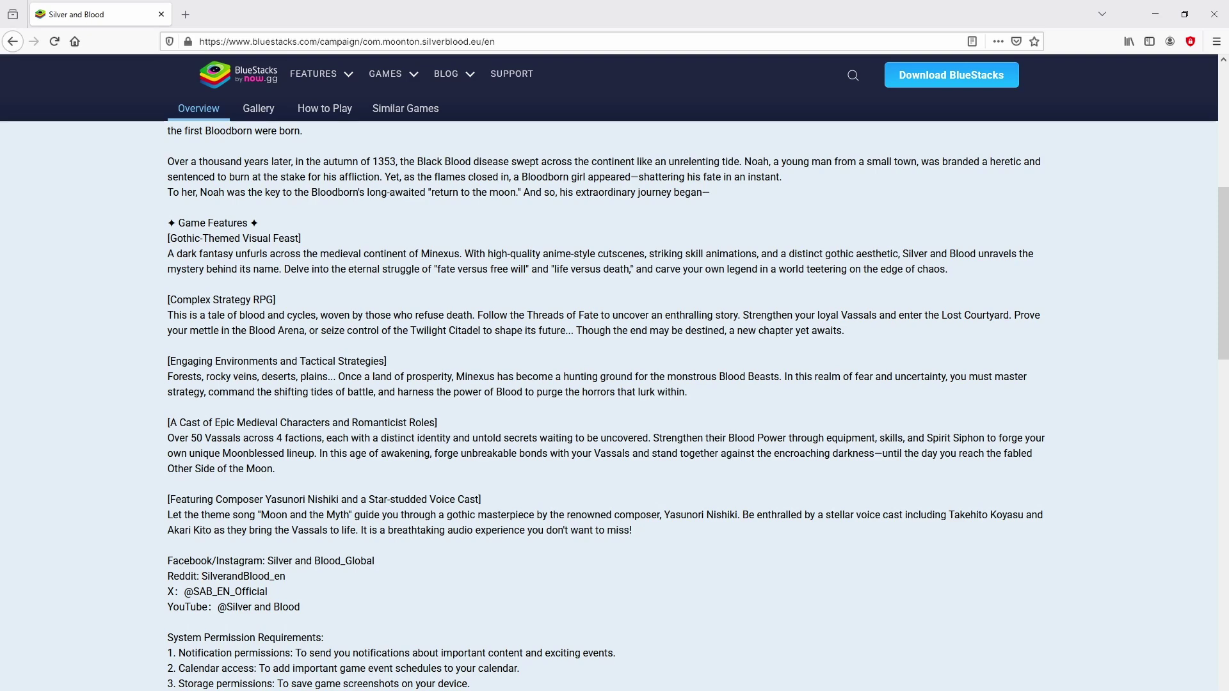
scroll(615, 371, "up", 7)
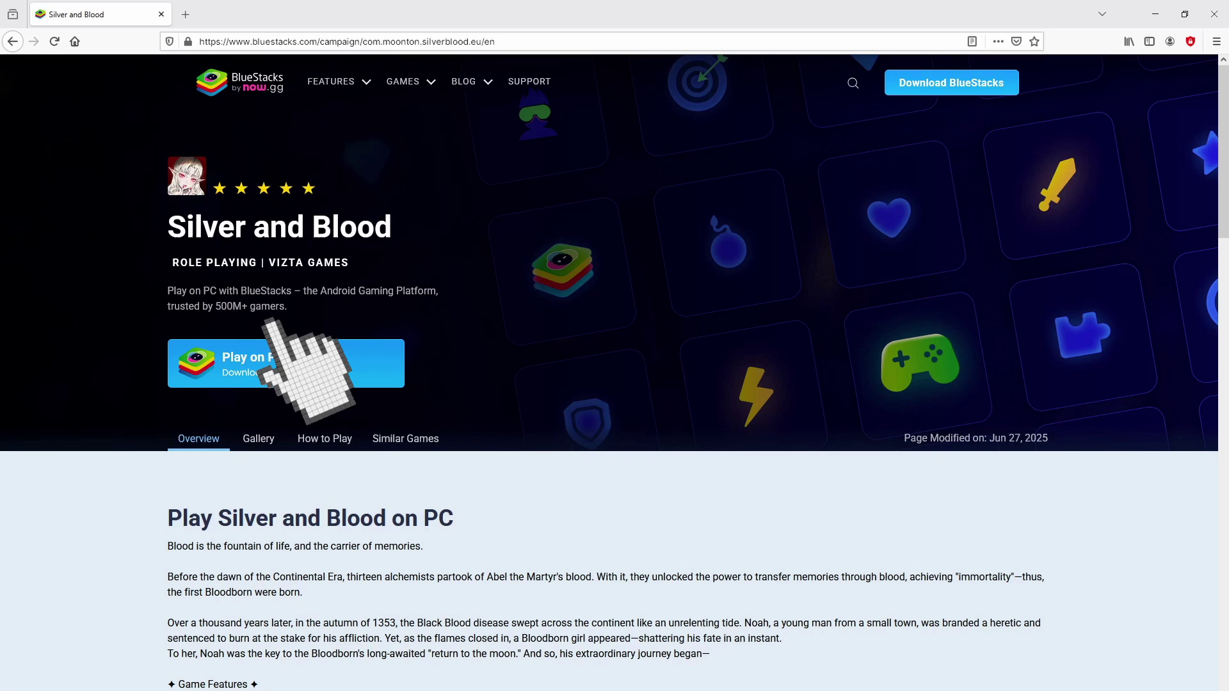
left_click(281, 358)
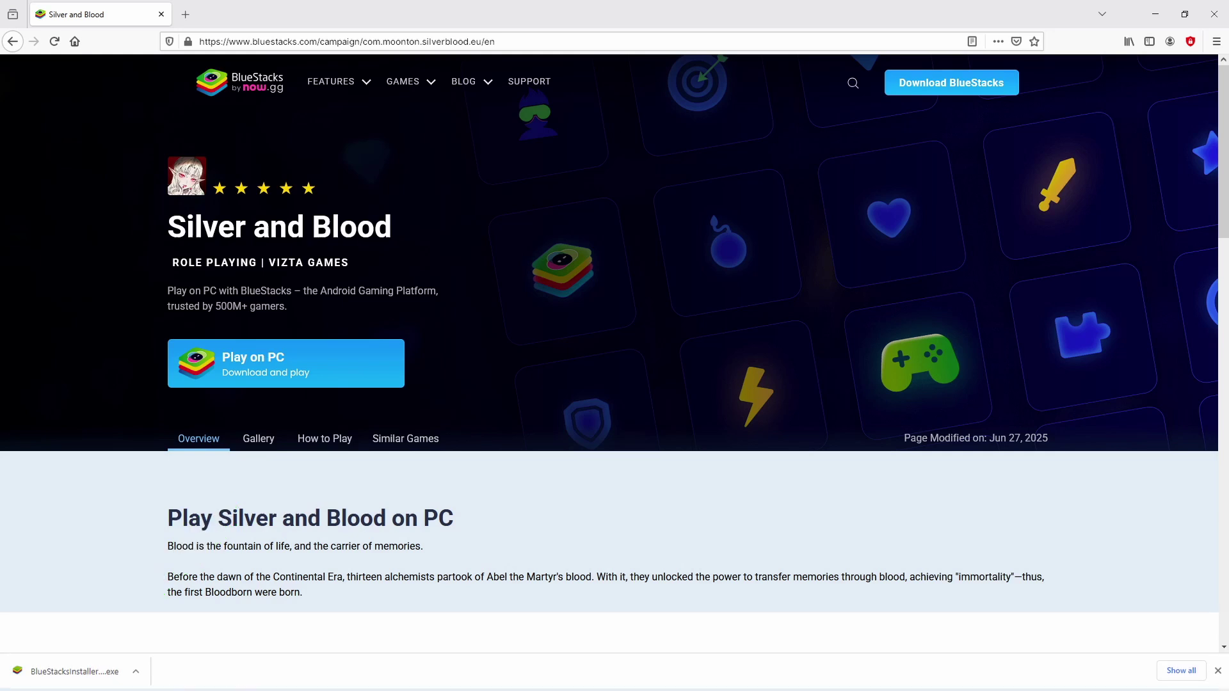
left_click(60, 672)
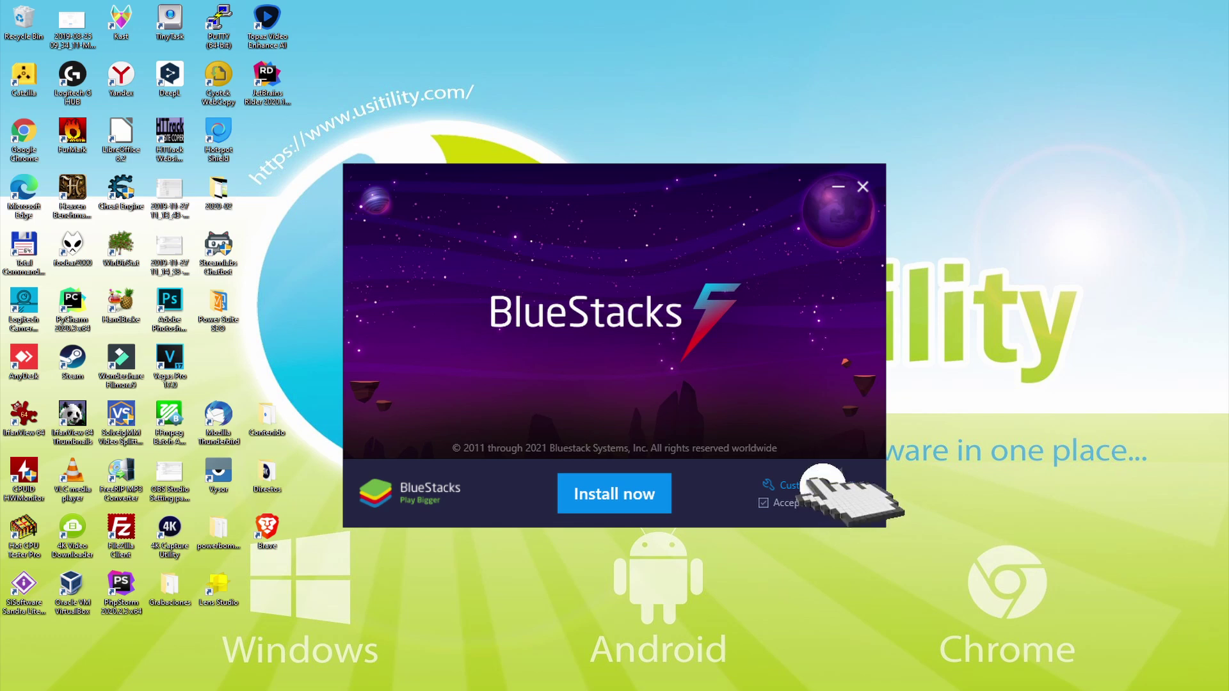
- Check the data path in the custom installation options, return without changing it, and start the BlueStacks installation
left_click(800, 484)
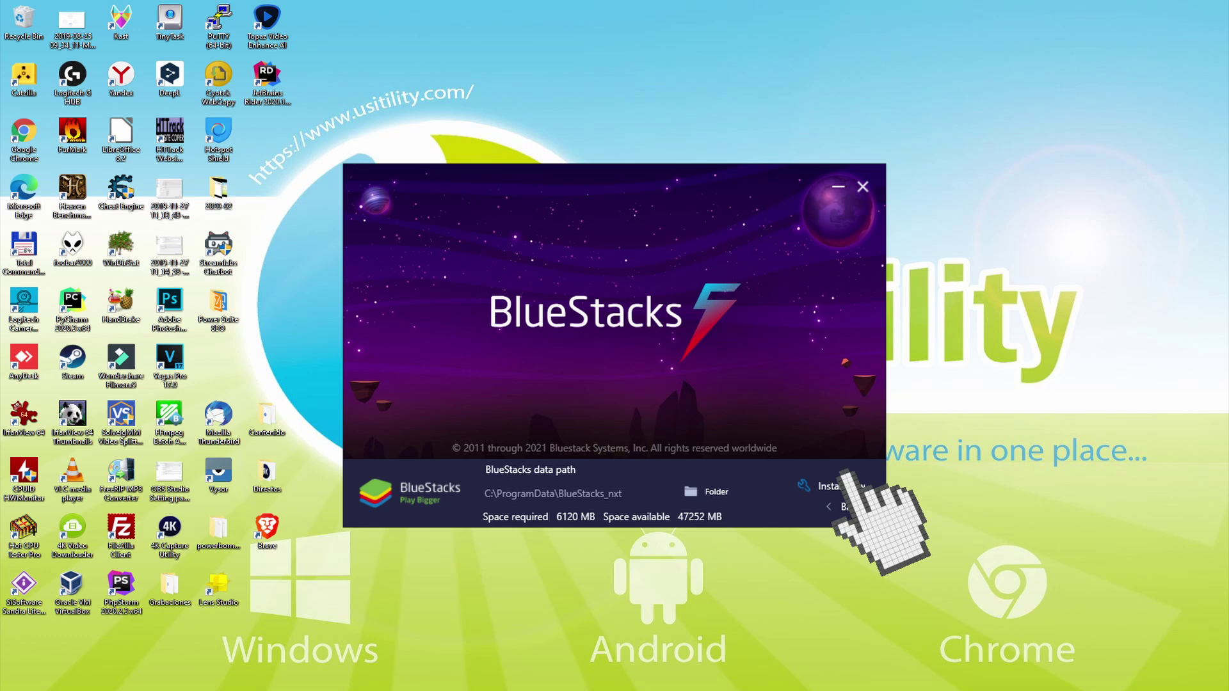
left_click(844, 506)
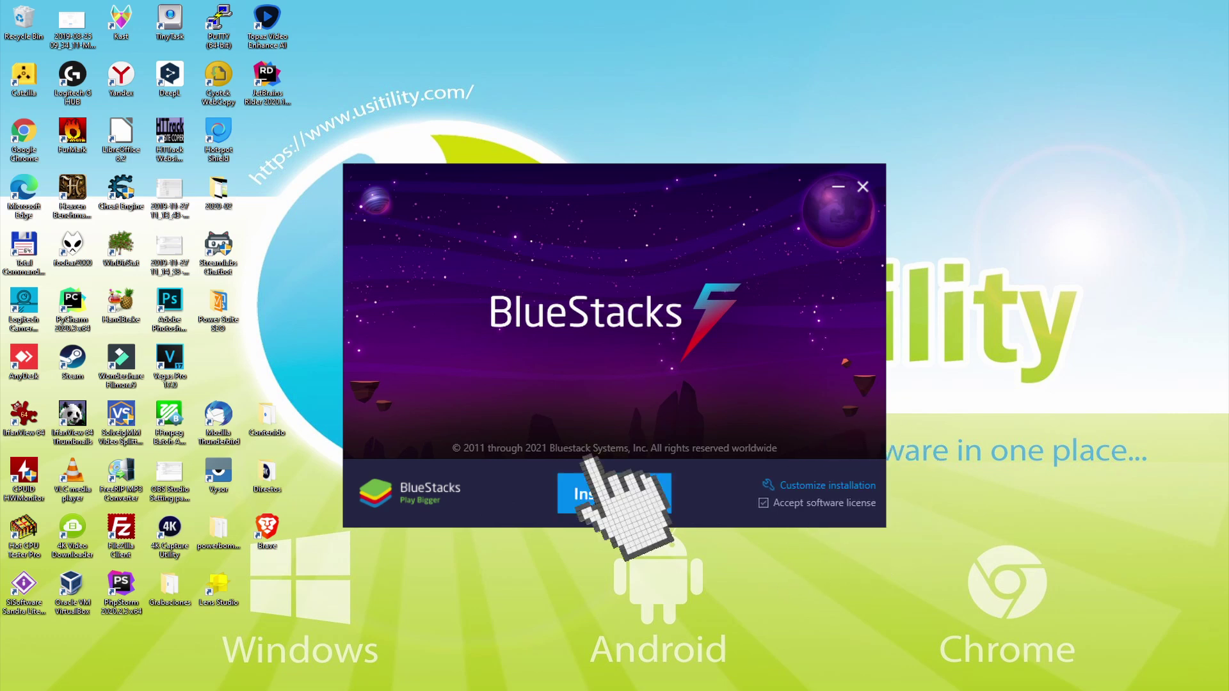
left_click(613, 494)
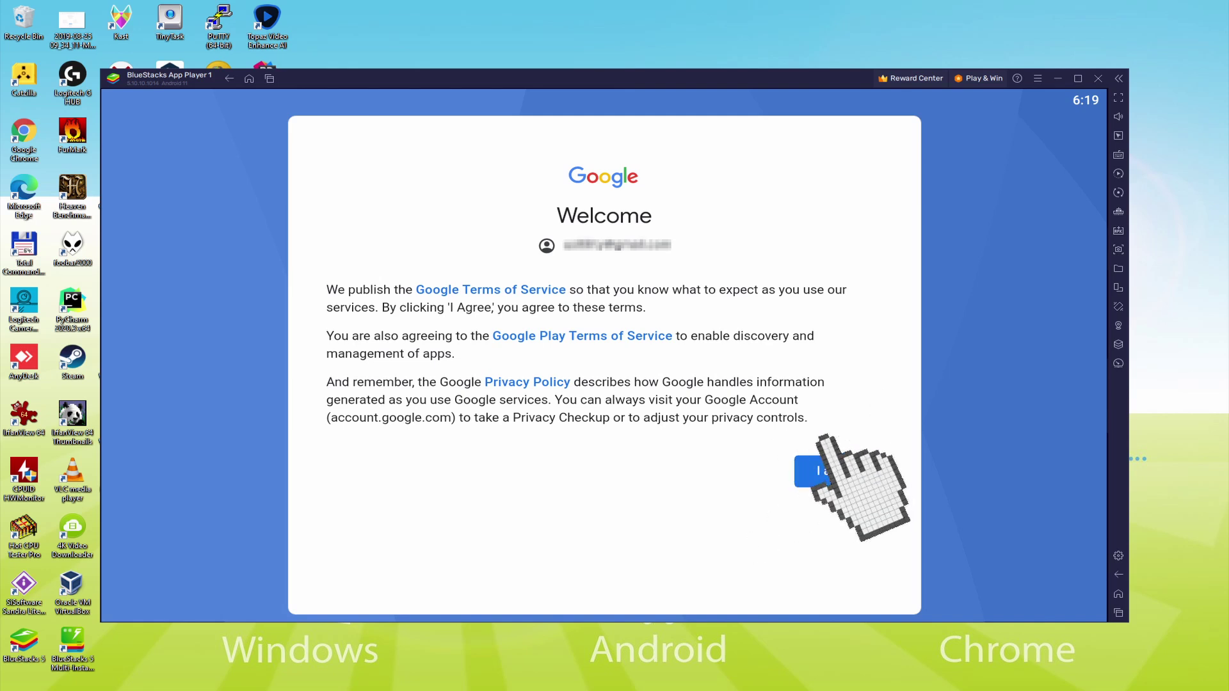
- Agree to the Google terms, turn off Back up to Google Drive, and accept the Google services settings
left_click(816, 471)
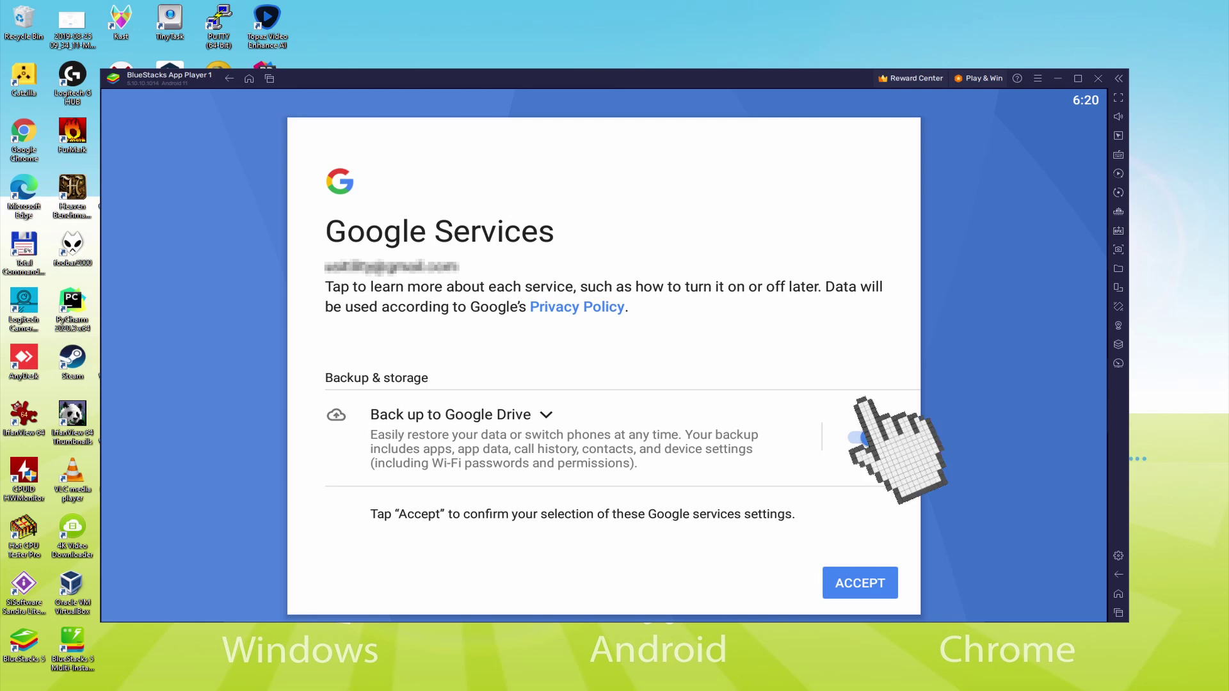
left_click(857, 437)
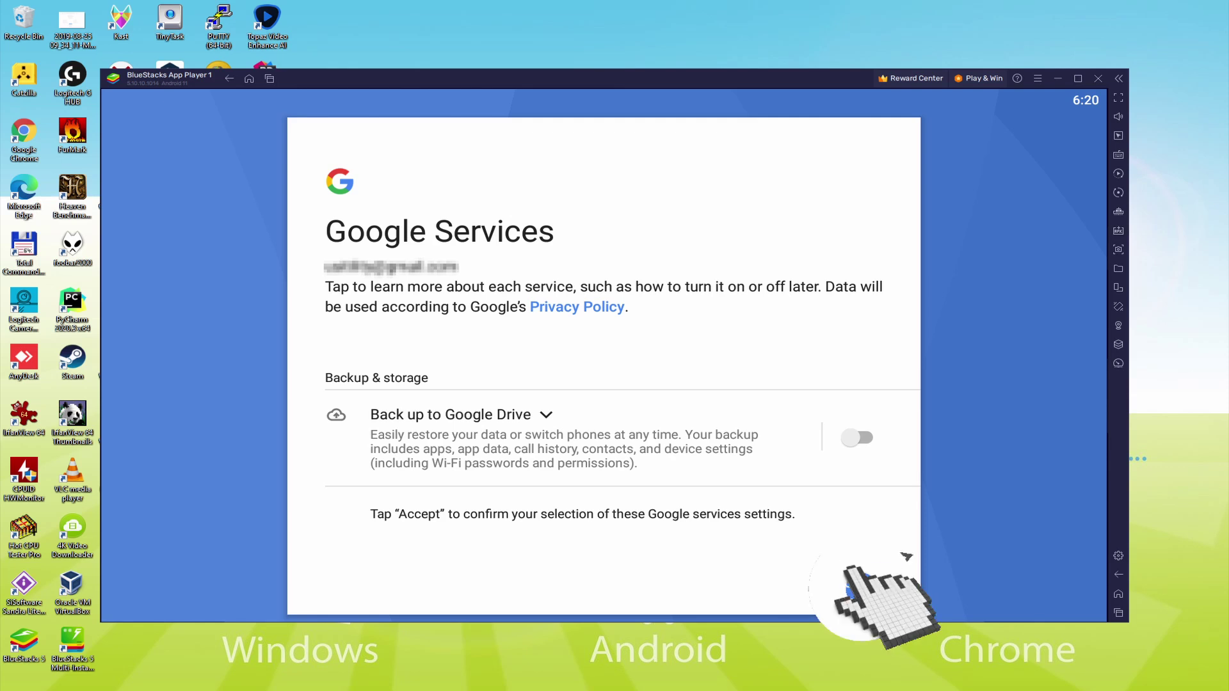
left_click(843, 583)
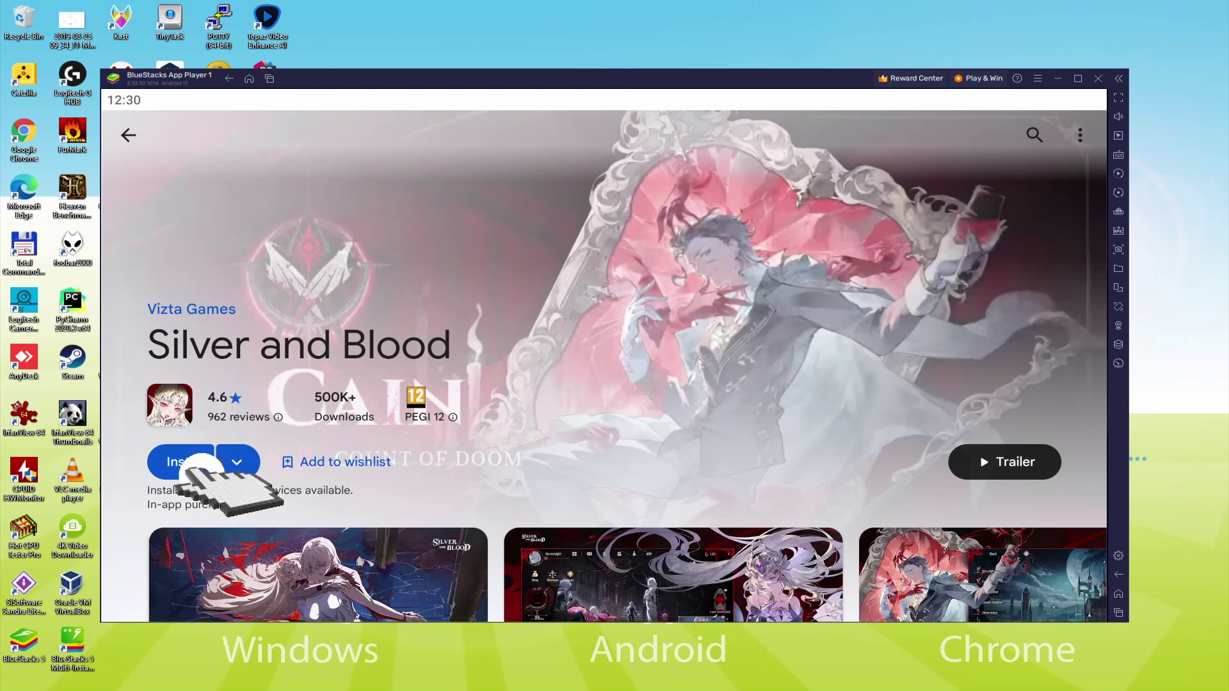
- Install Silver and Blood from its store page and launch the game from the emulator's home screen
left_click(186, 461)
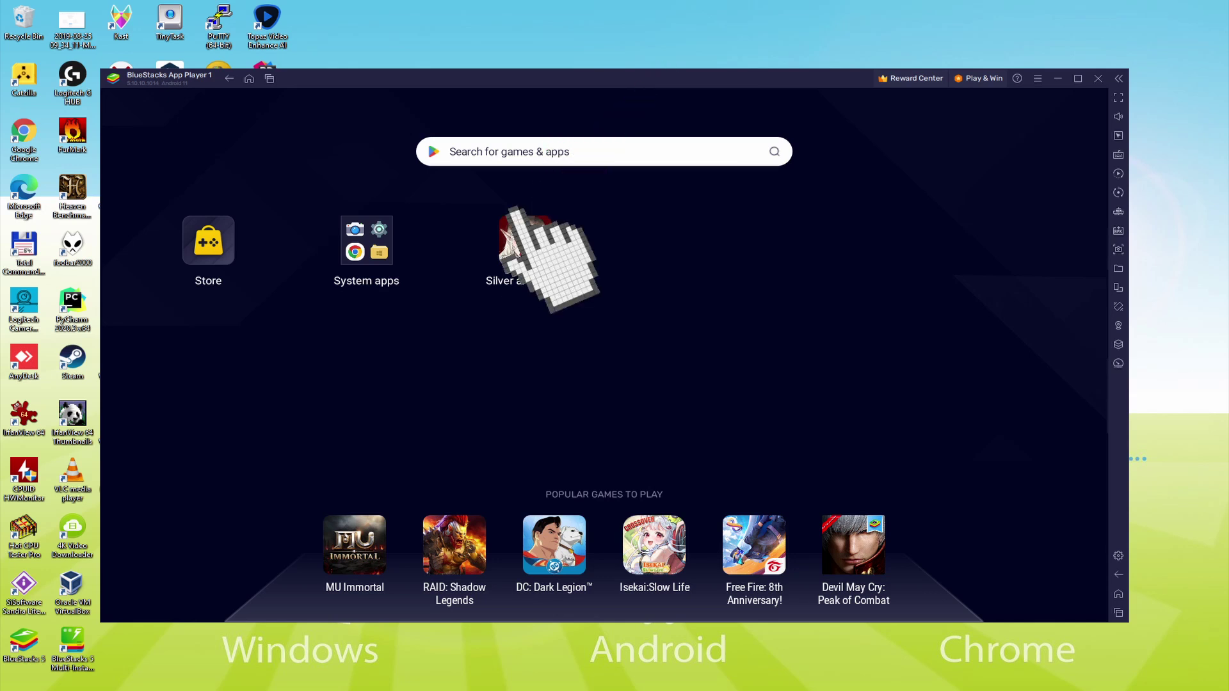
left_click(524, 237)
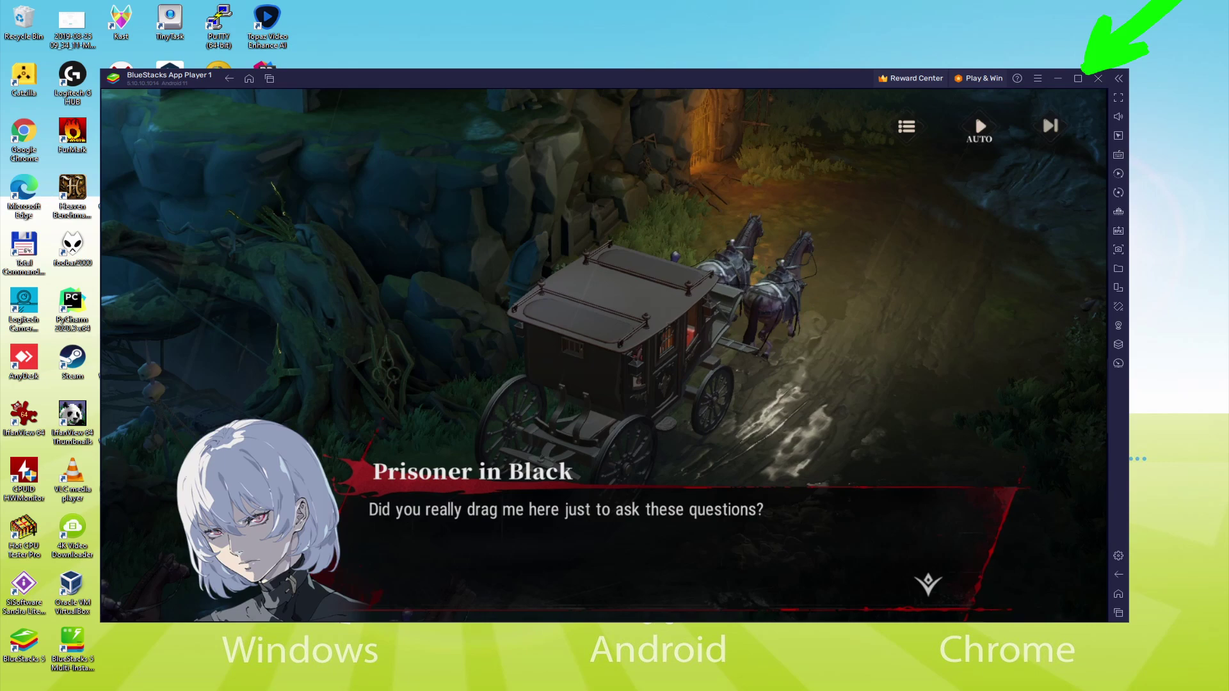
- Advance the opening carriage dialogue between the prisoner and the Languid Inquisitor through the Dracula conversation
left_click(883, 578)
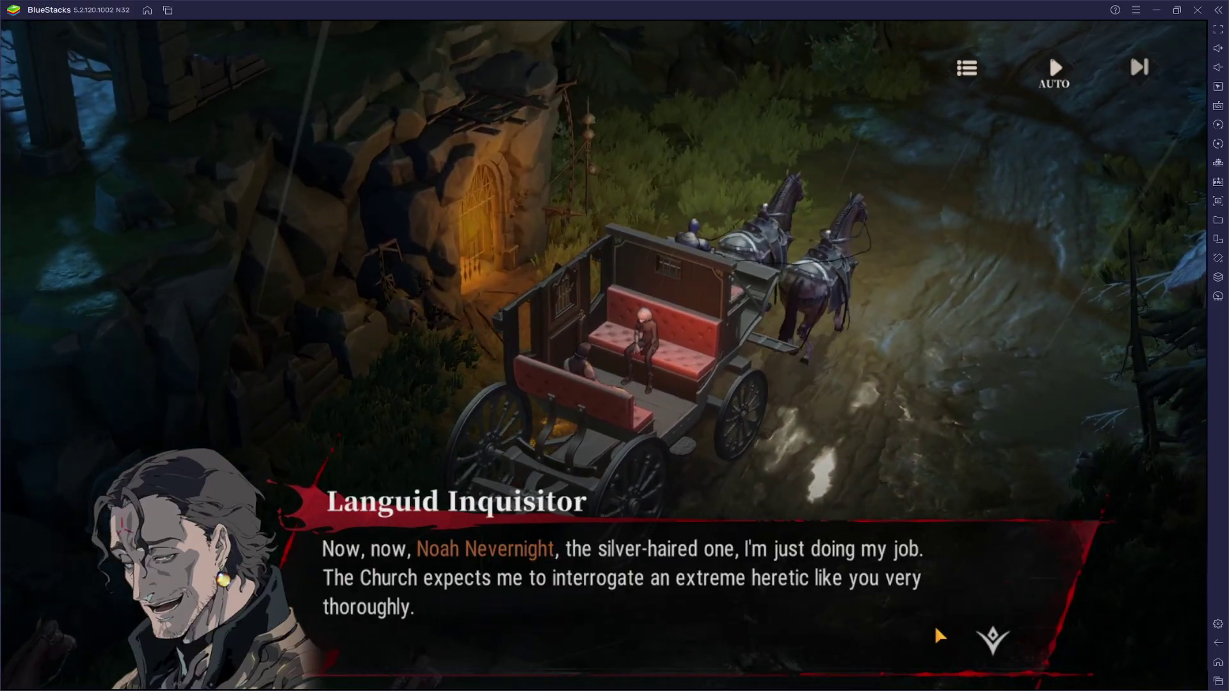
left_click(882, 578)
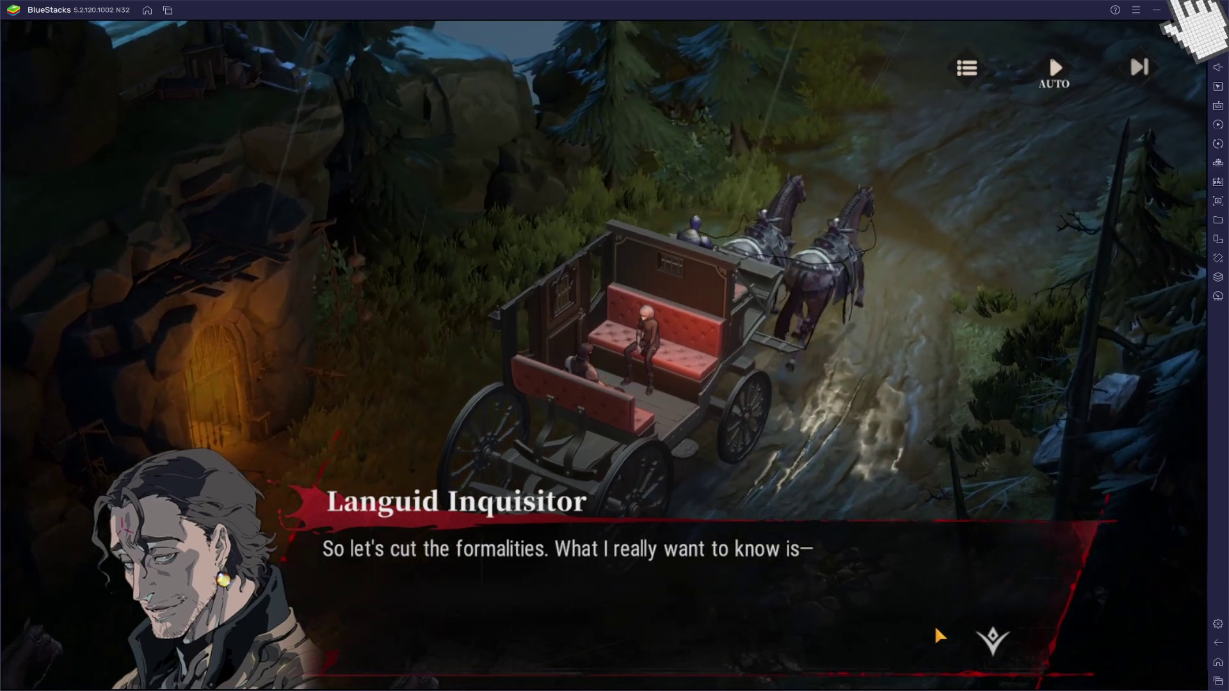
left_click(934, 624)
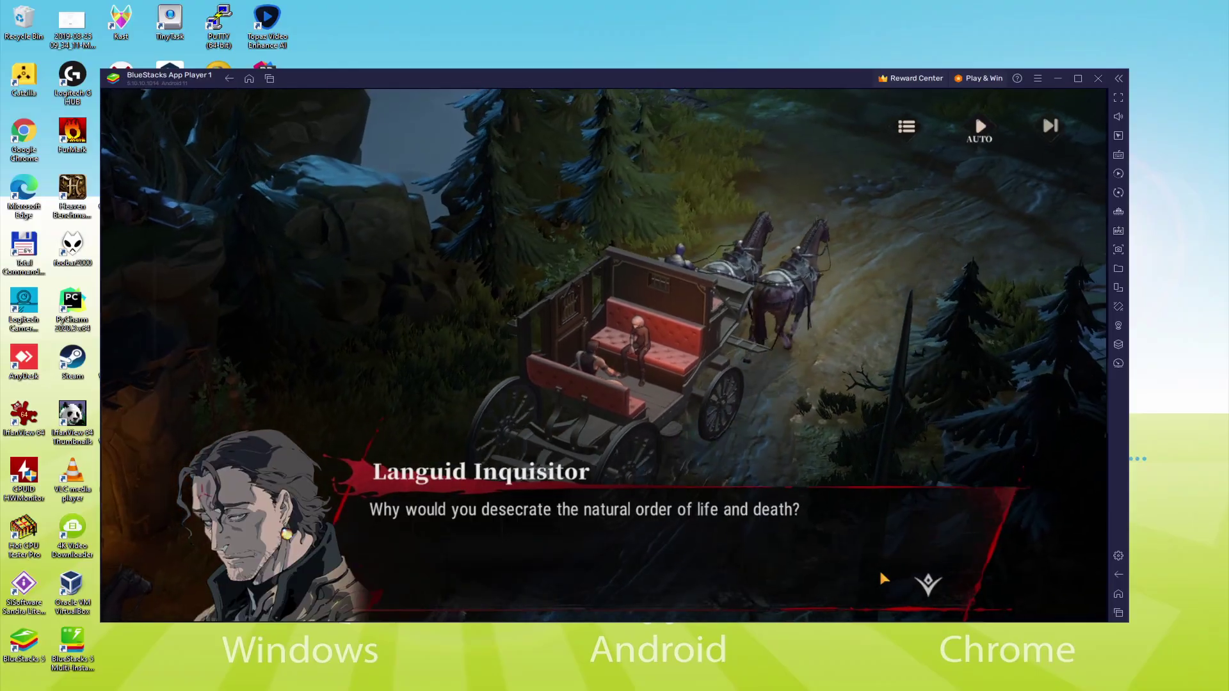
left_click(882, 577)
left_click(882, 578)
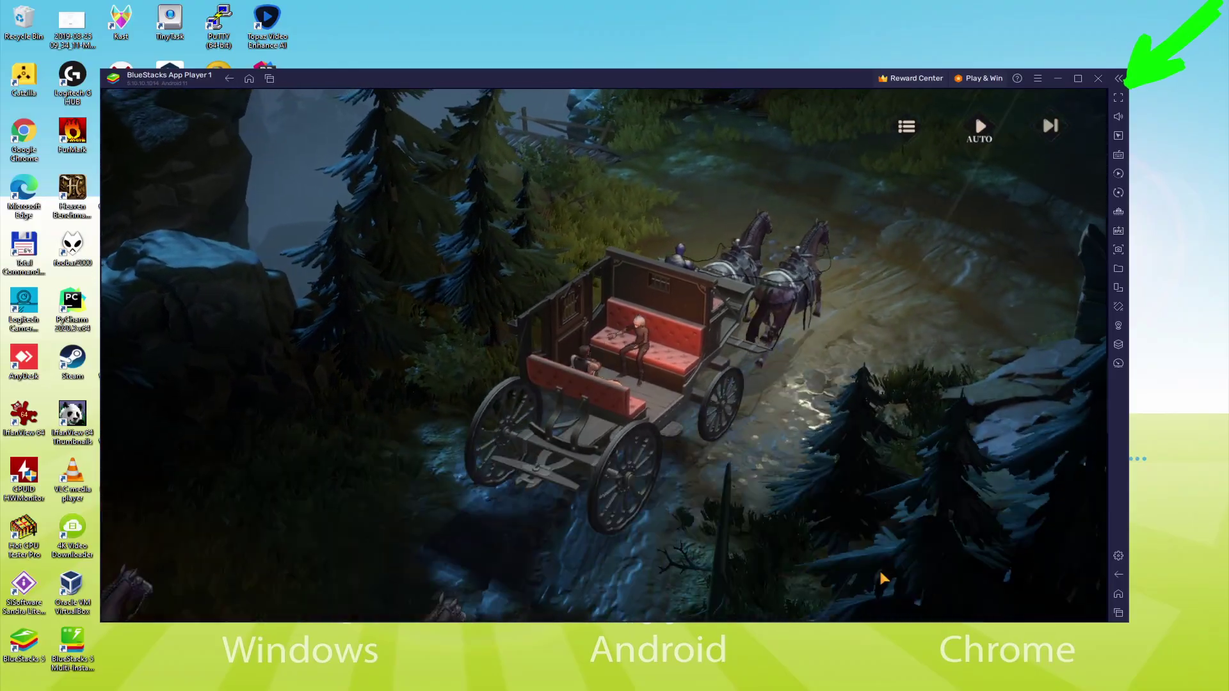
left_click(881, 575)
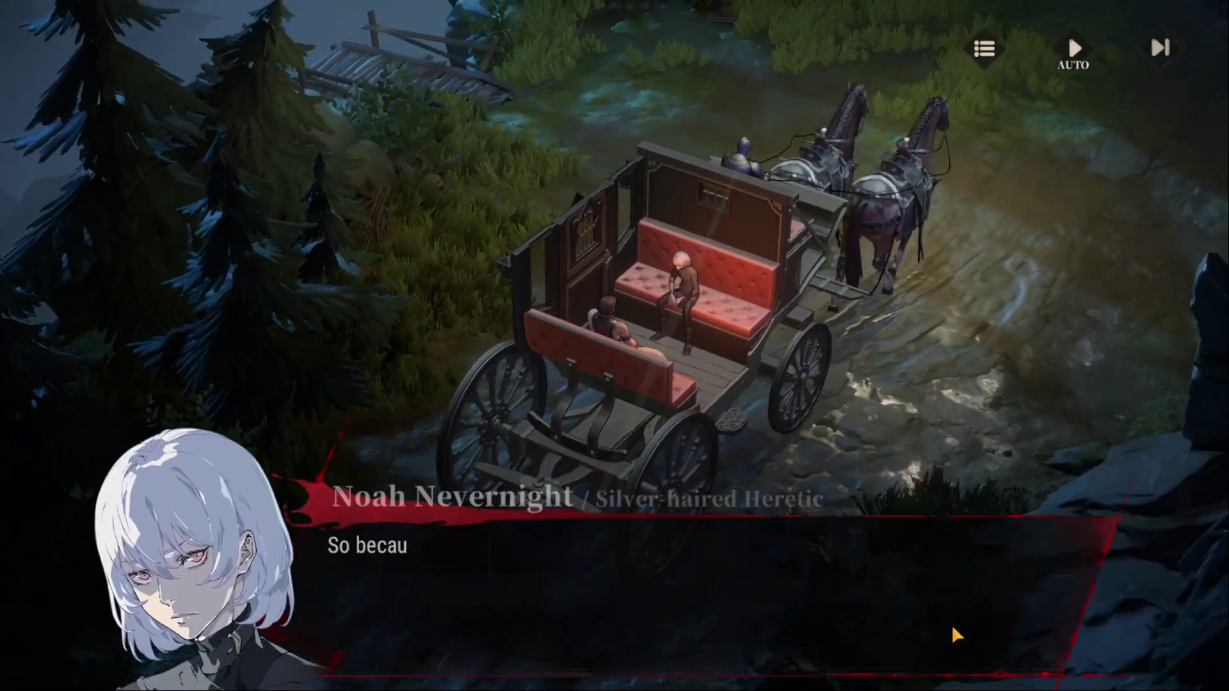
left_click(951, 625)
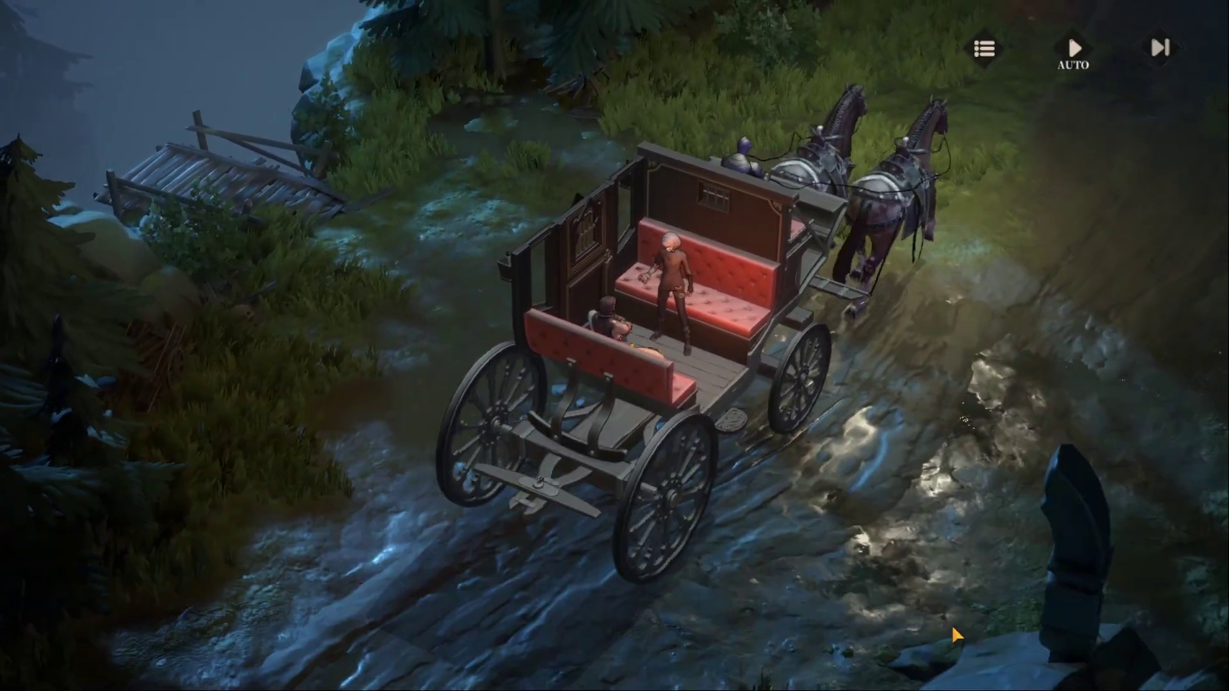
left_click(951, 625)
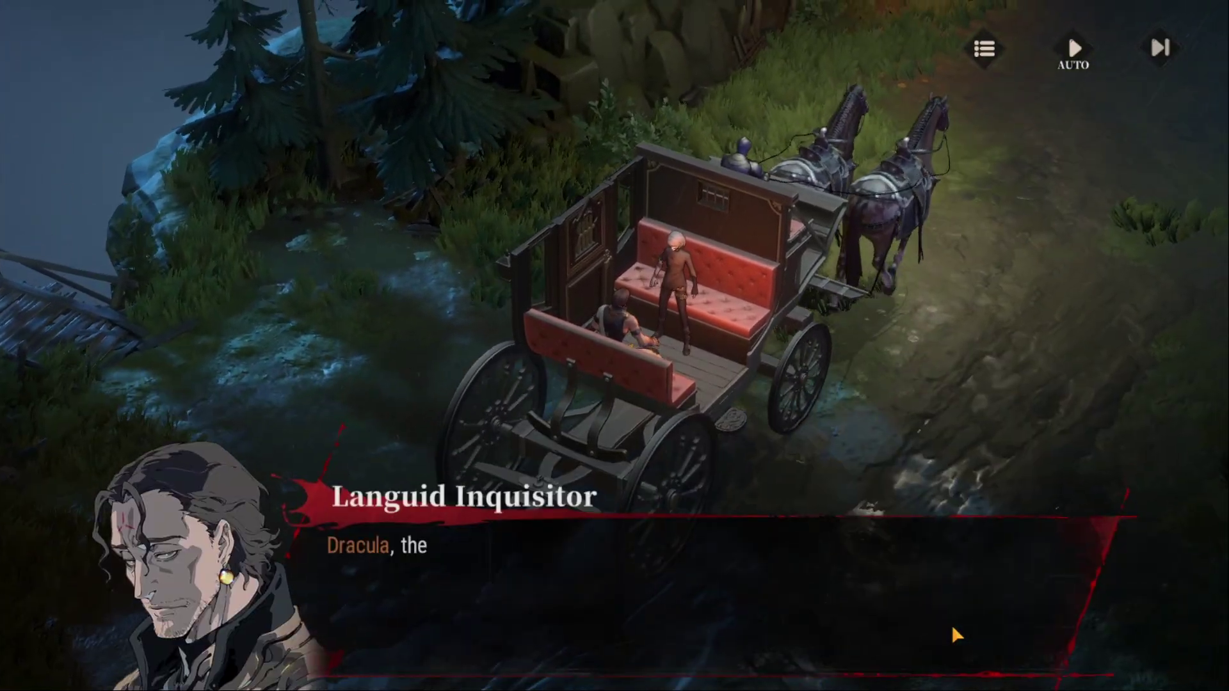
left_click(951, 624)
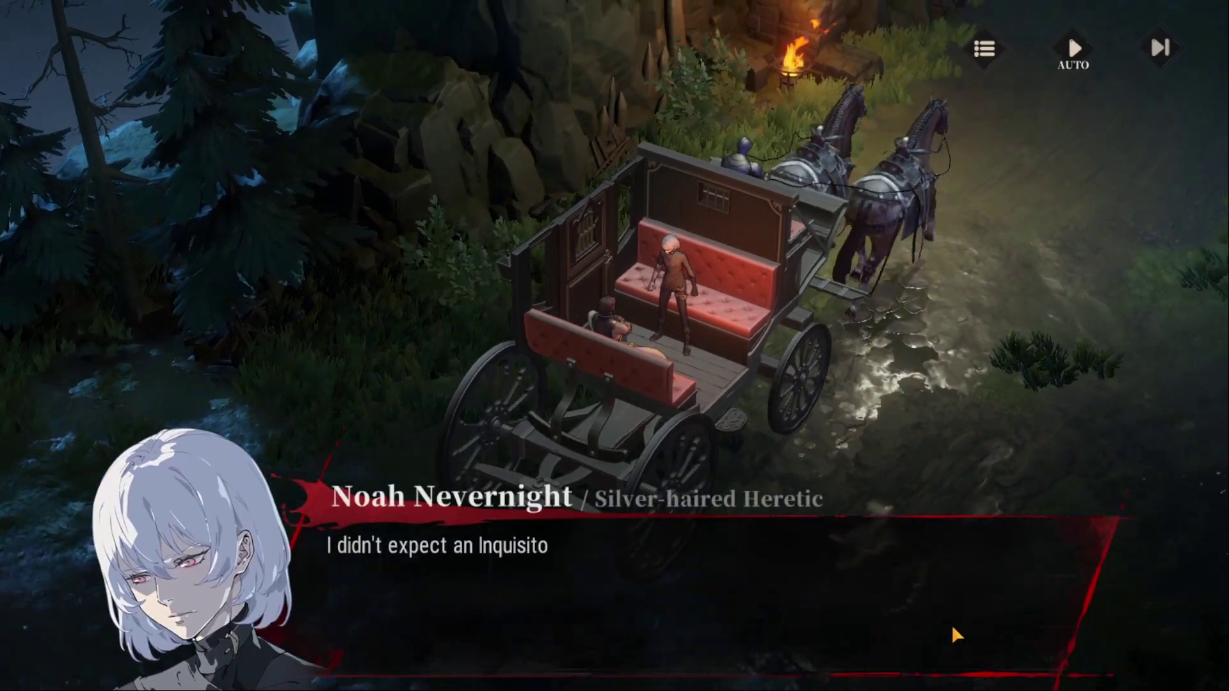
left_click(951, 624)
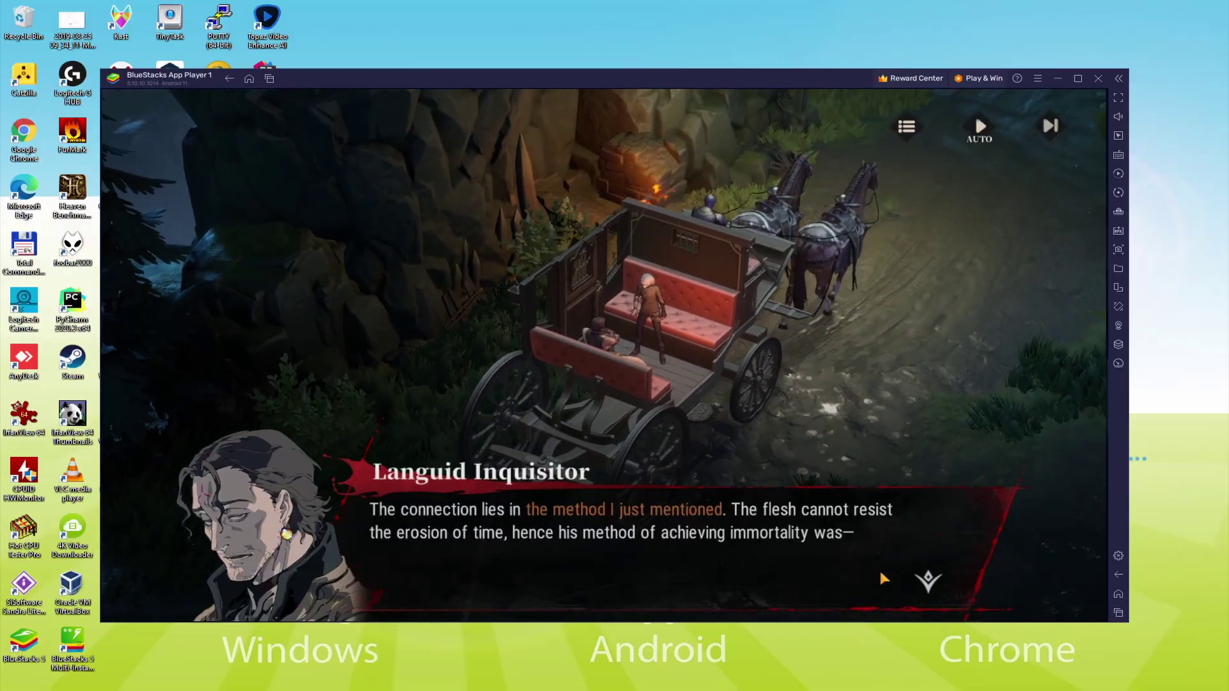
left_click(883, 579)
left_click(884, 579)
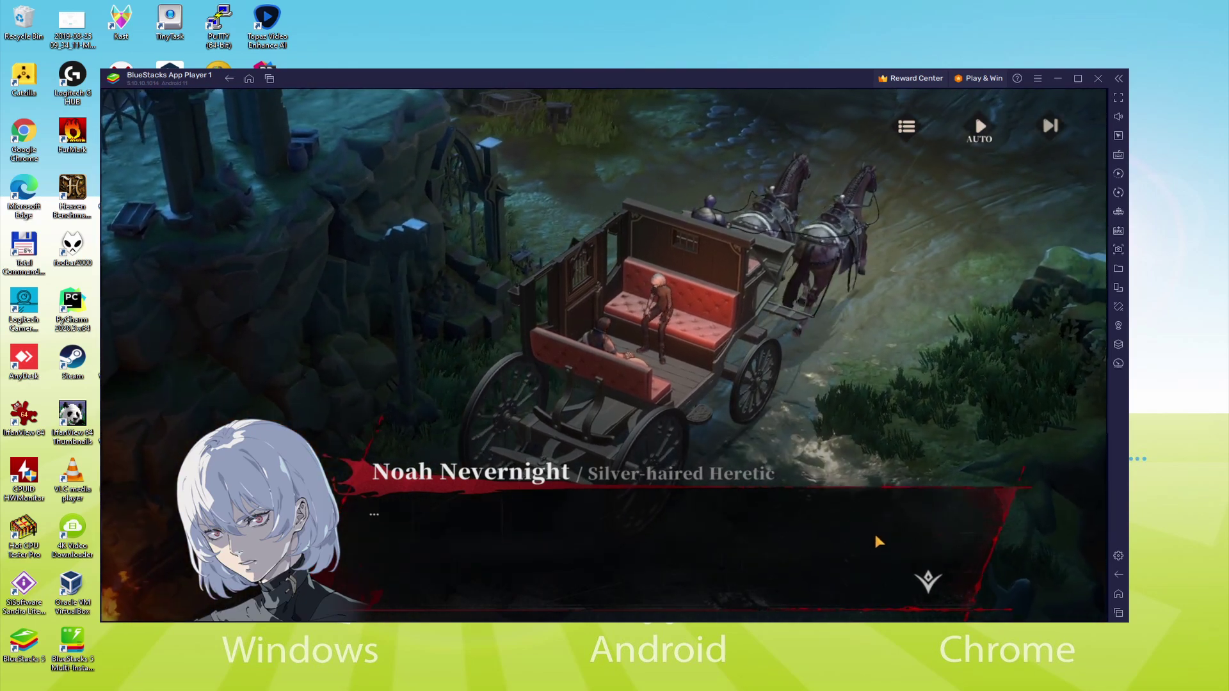
left_click(878, 542)
left_click(883, 544)
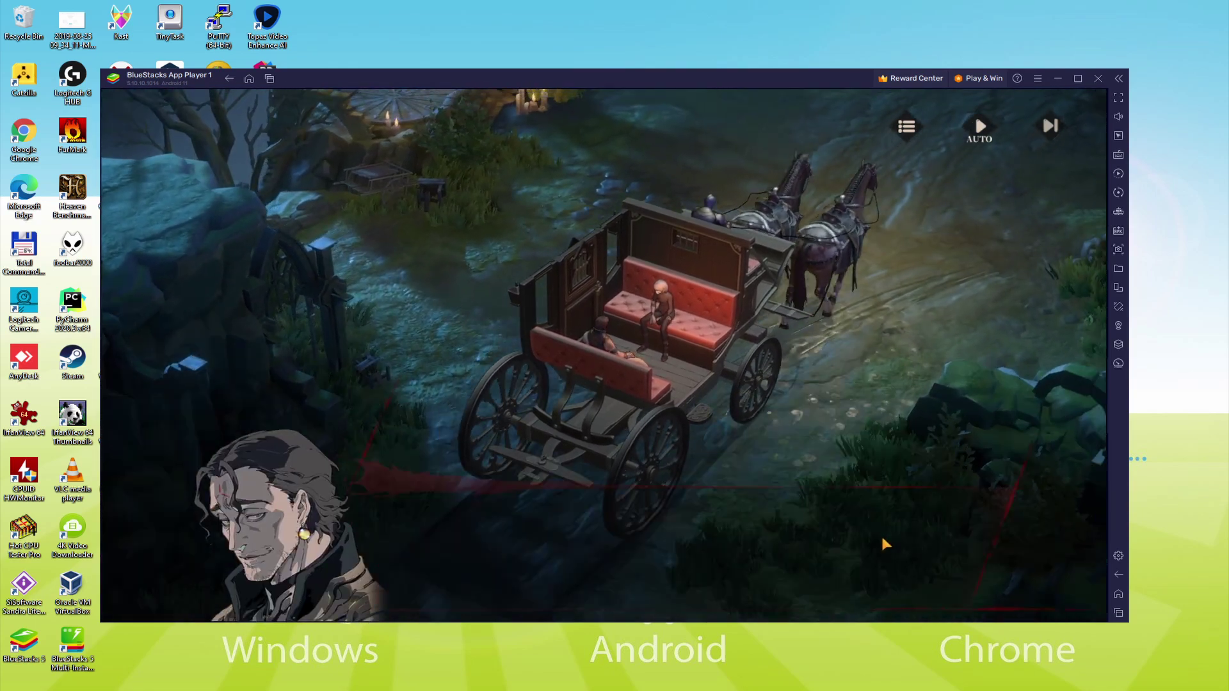
left_click(883, 544)
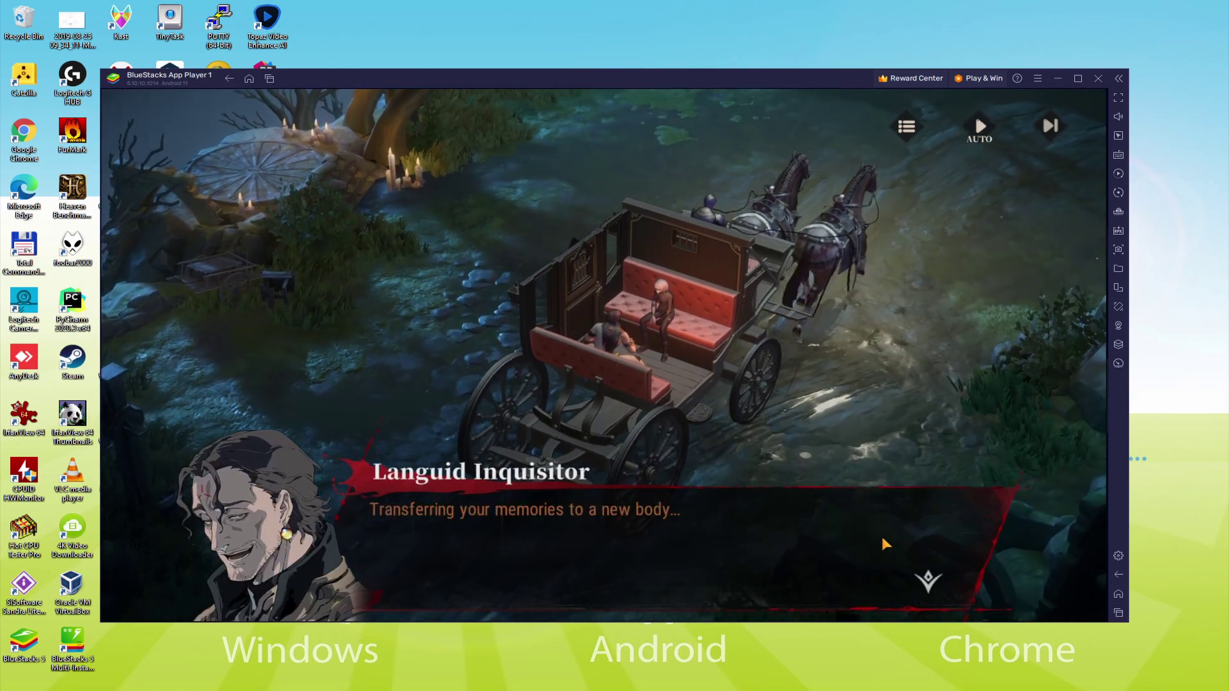
left_click(884, 544)
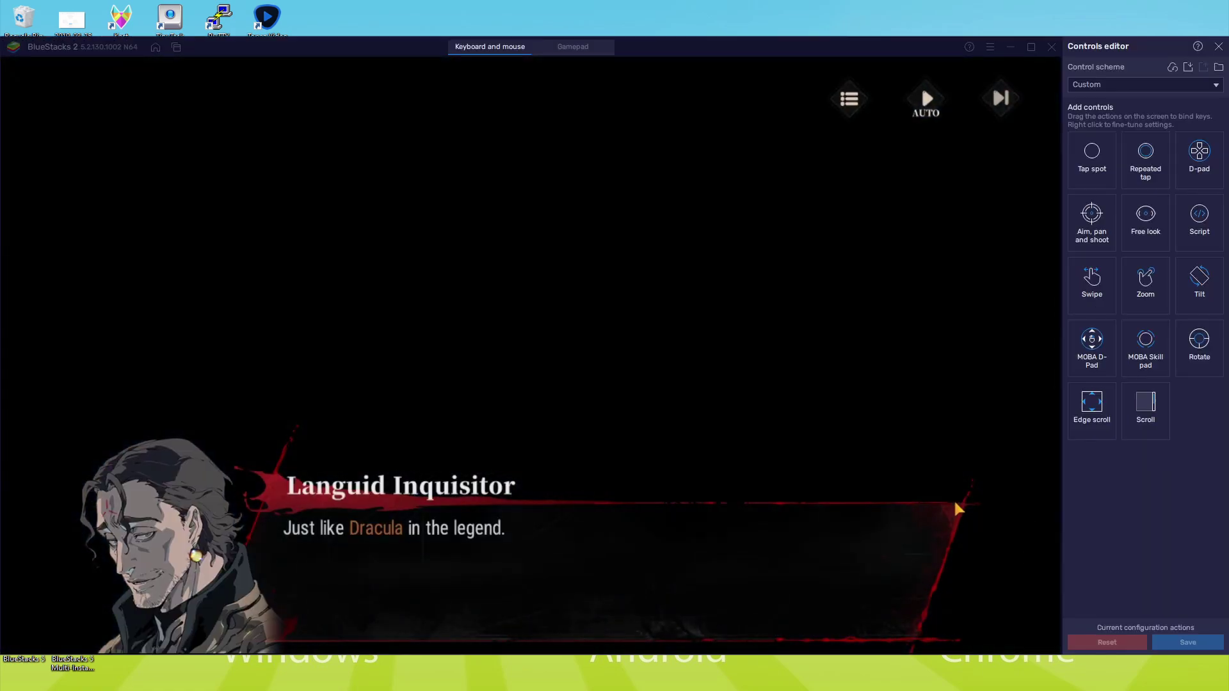
left_click(843, 553)
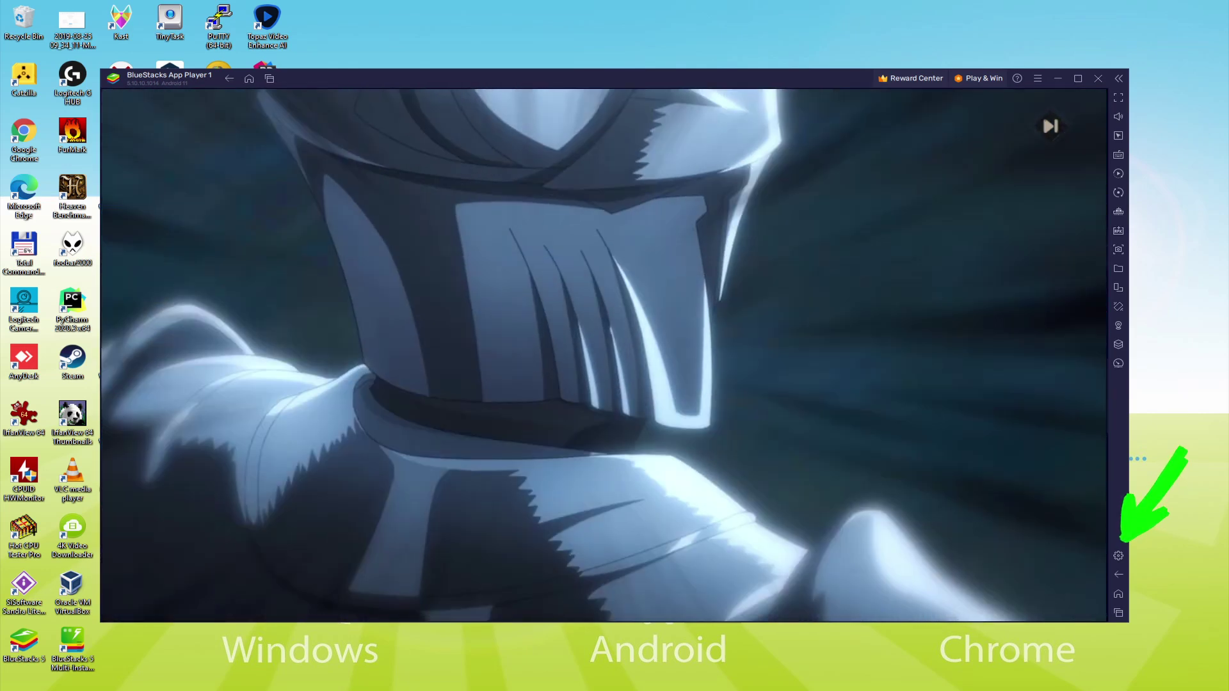
- Open the emulator settings to view the Preferences options, and return to the game
key("ctrl+shift+i")
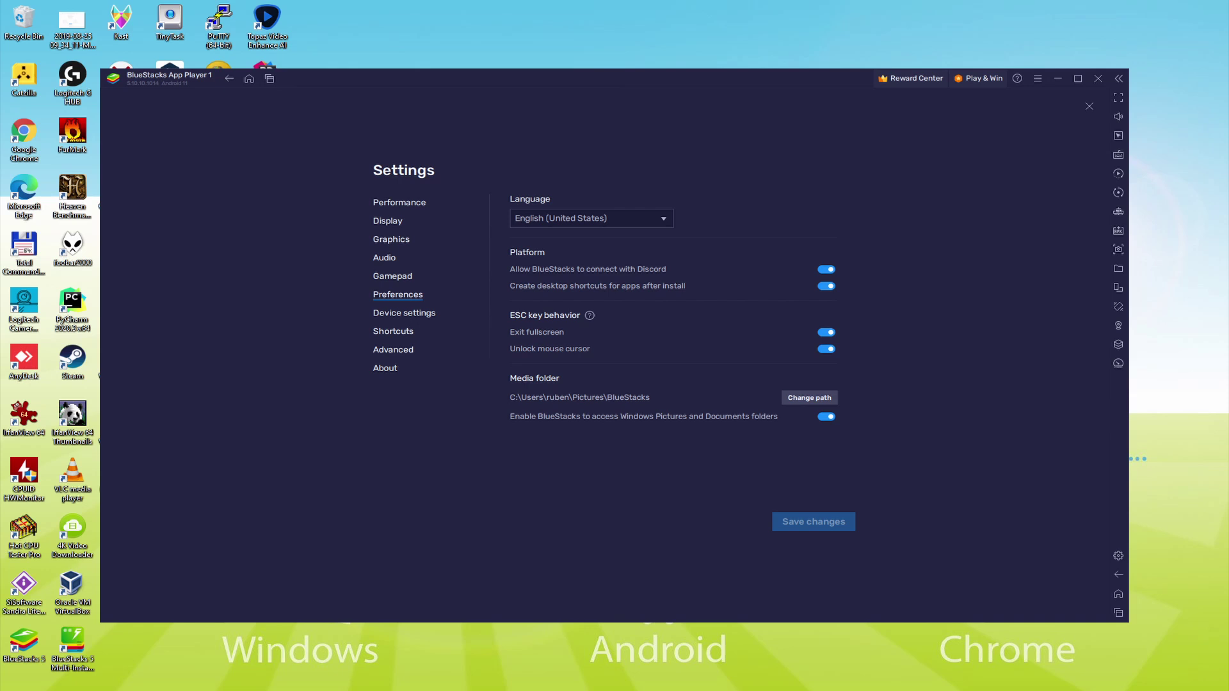
key("Escape")
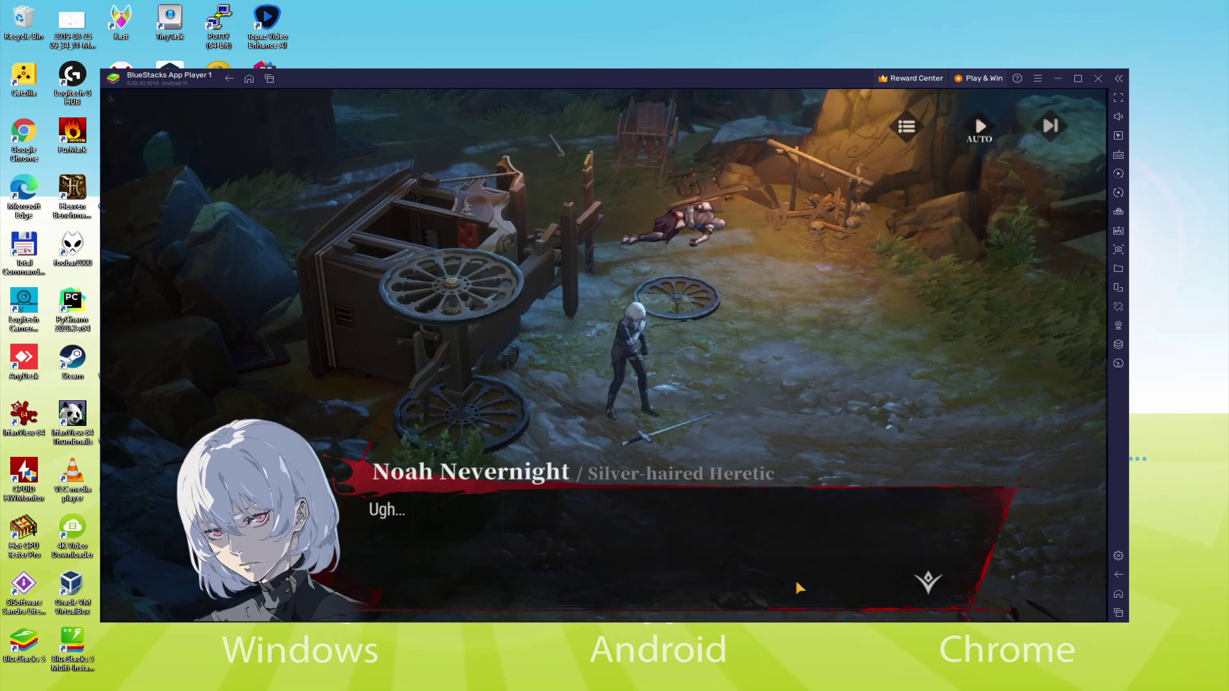
- Advance the dialogue at the wrecked carriage and the Risen Knight encounter until battle 0-1 starts
left_click(798, 587)
left_click(798, 587)
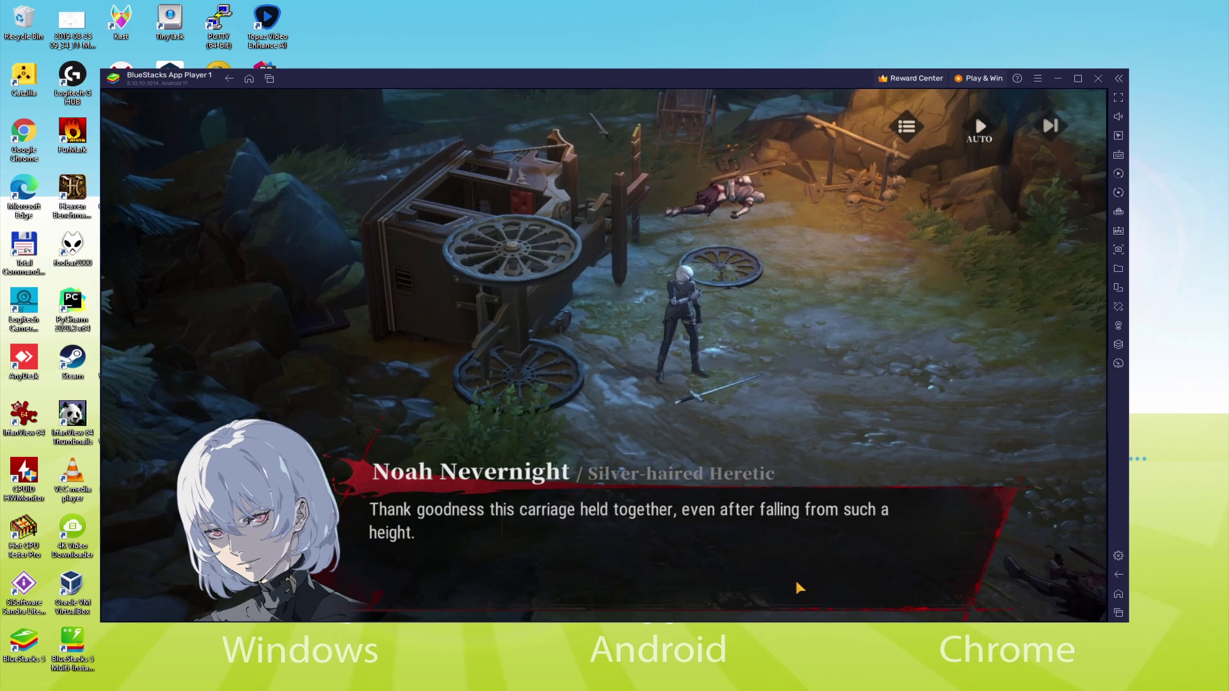
left_click(798, 587)
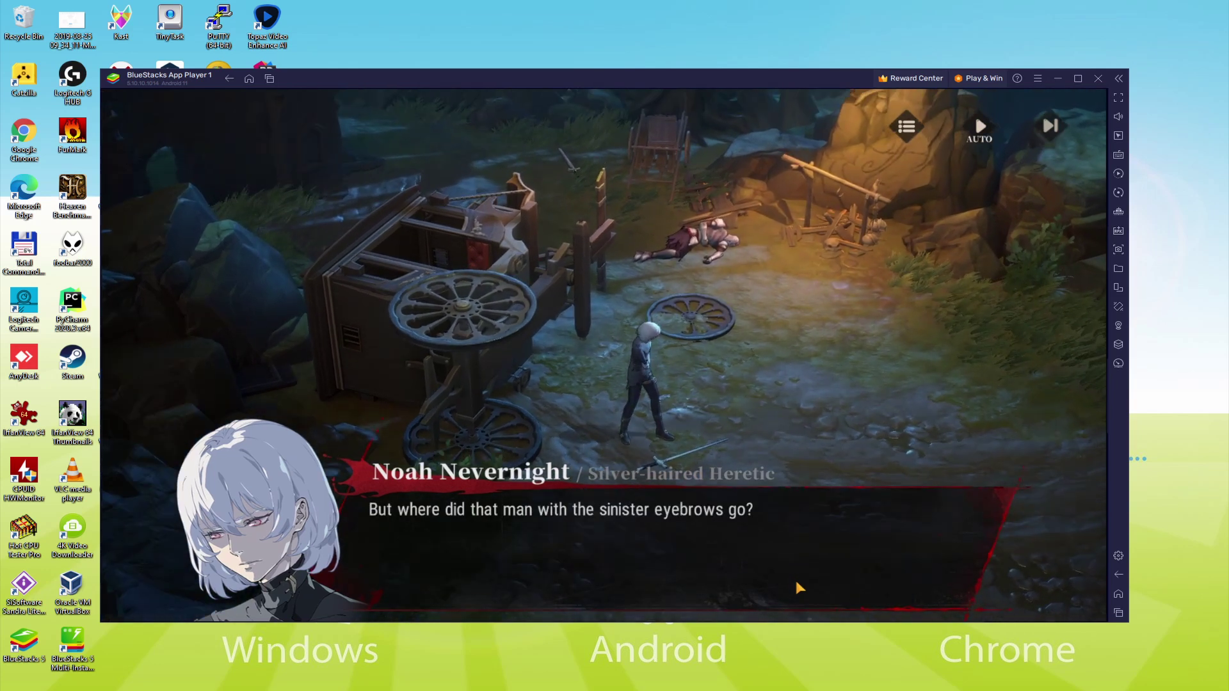
left_click(798, 587)
left_click(798, 587)
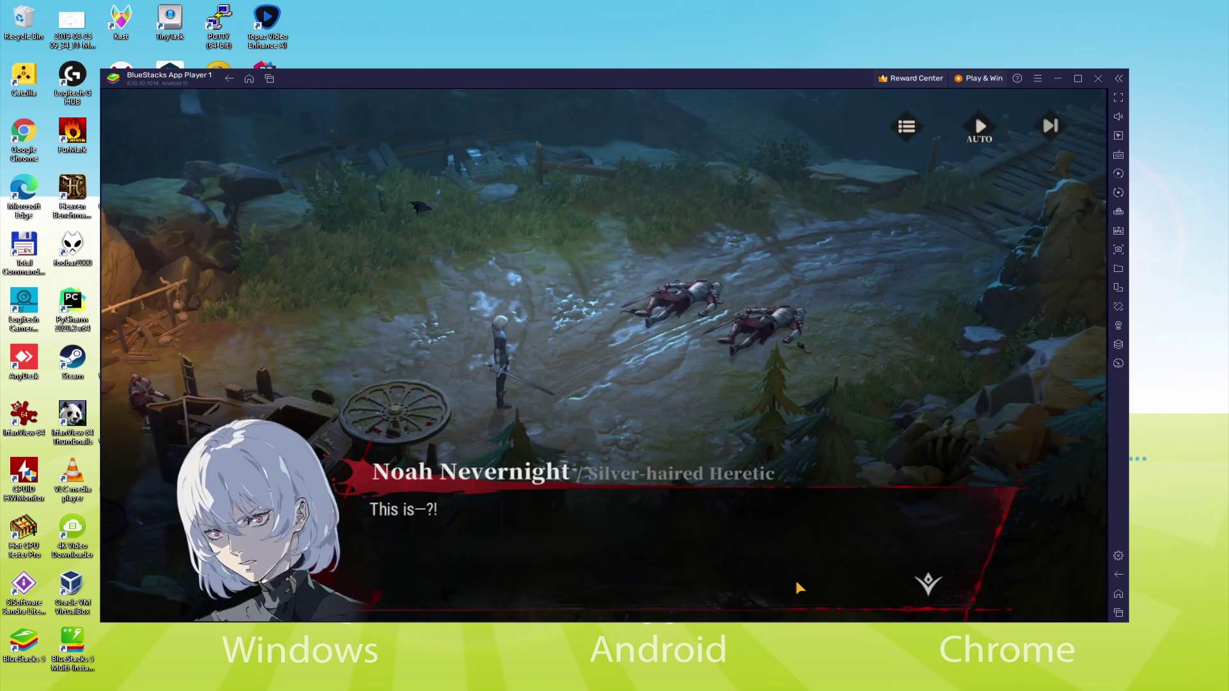
left_click(798, 586)
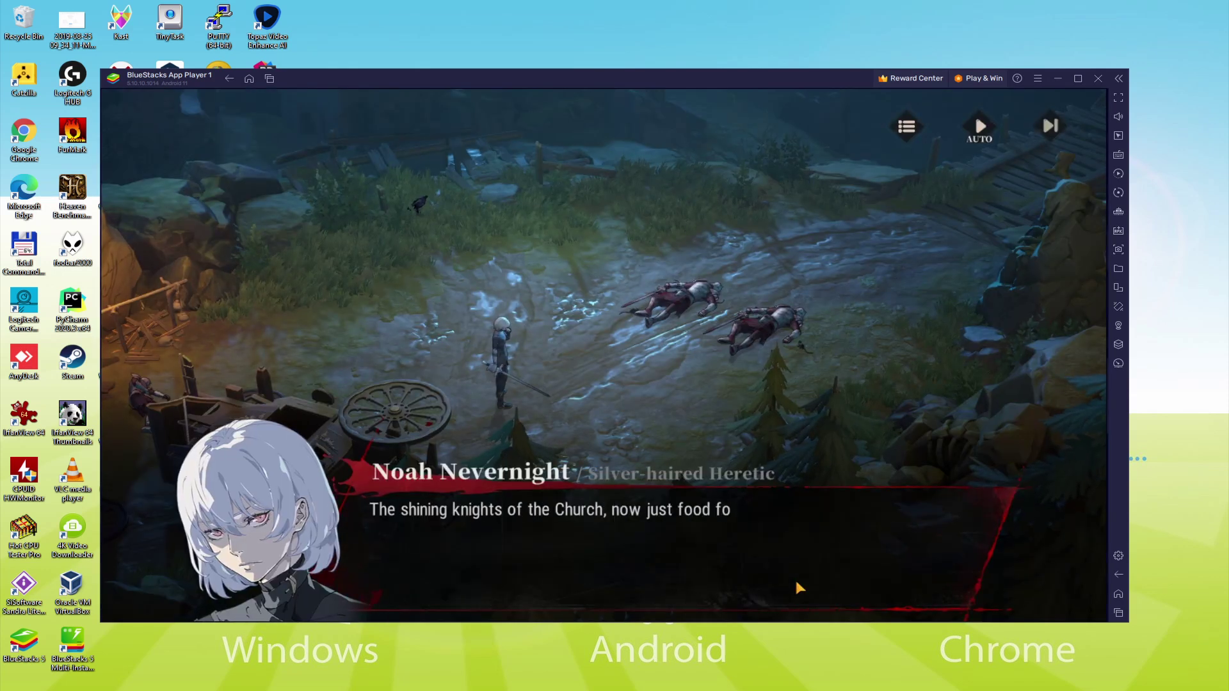
left_click(796, 584)
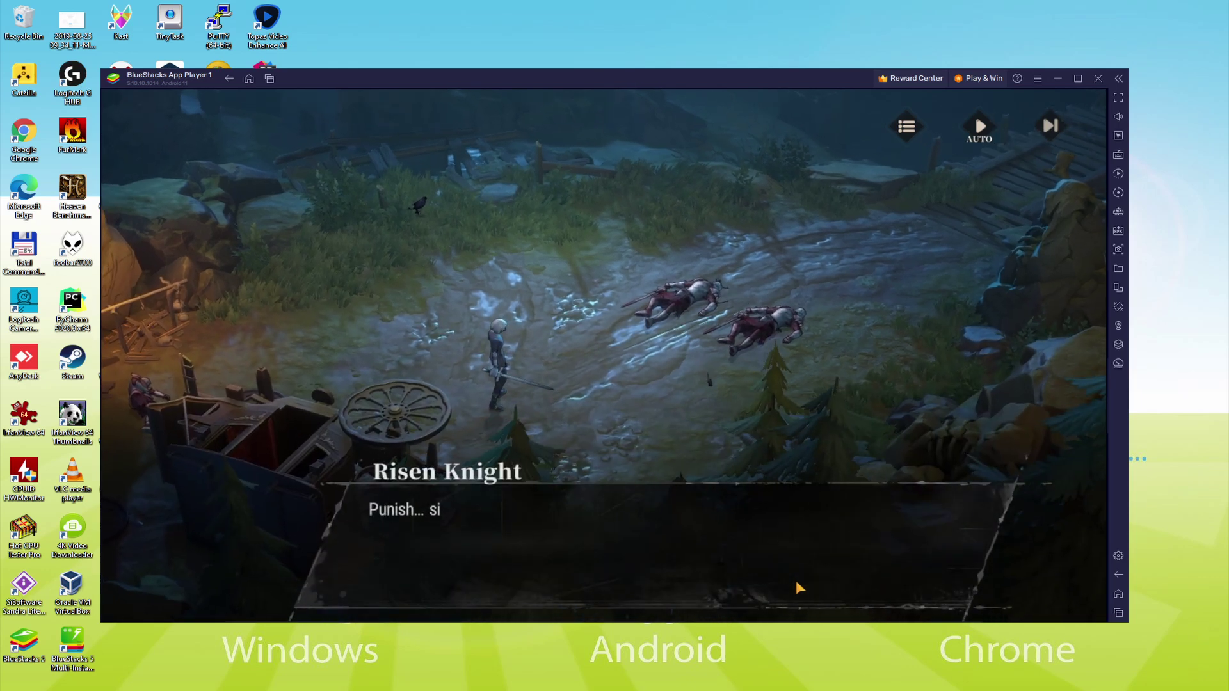
left_click(796, 584)
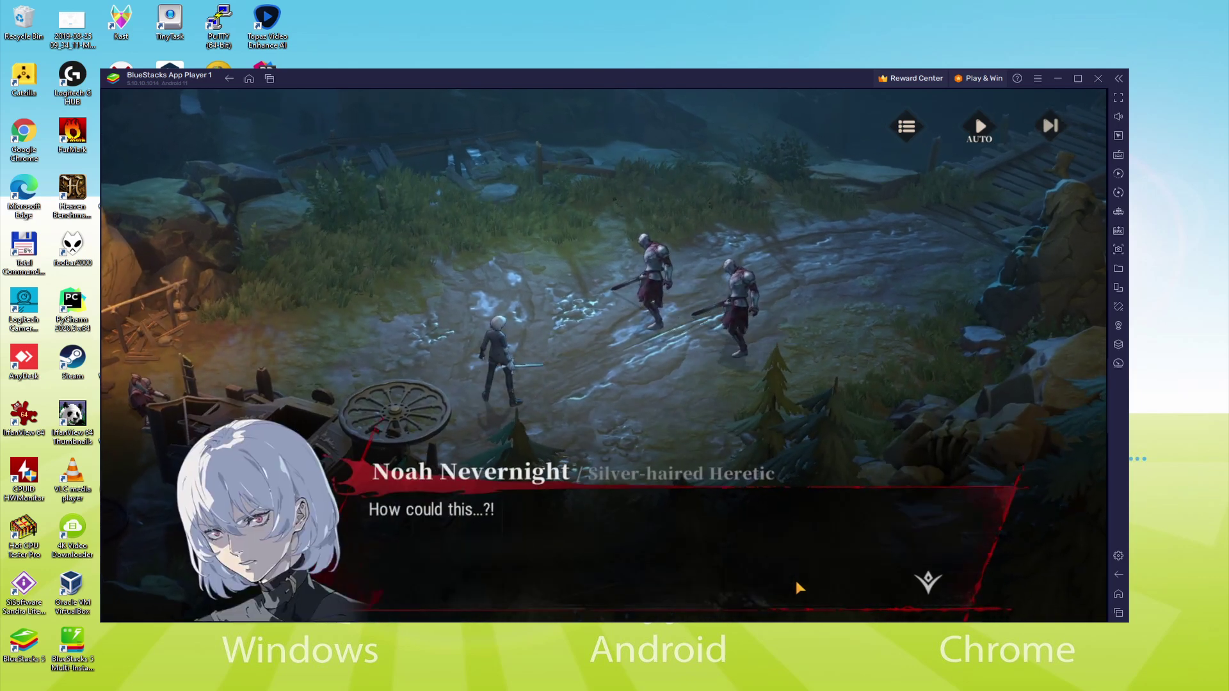
left_click(795, 583)
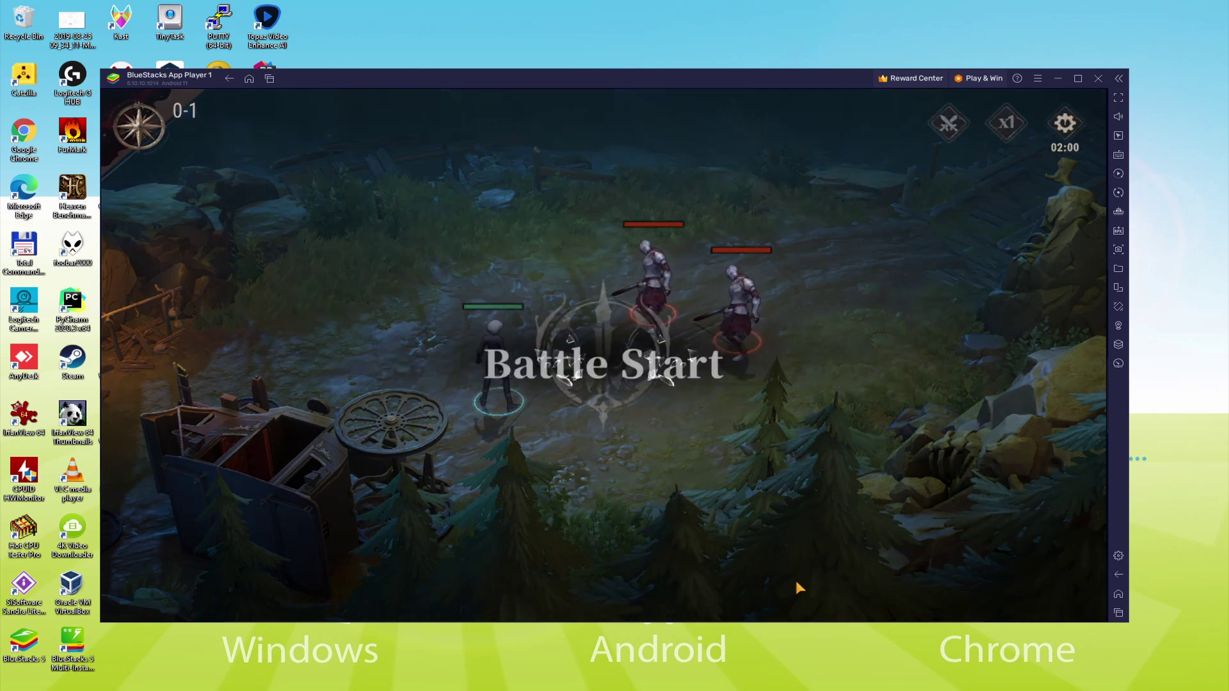